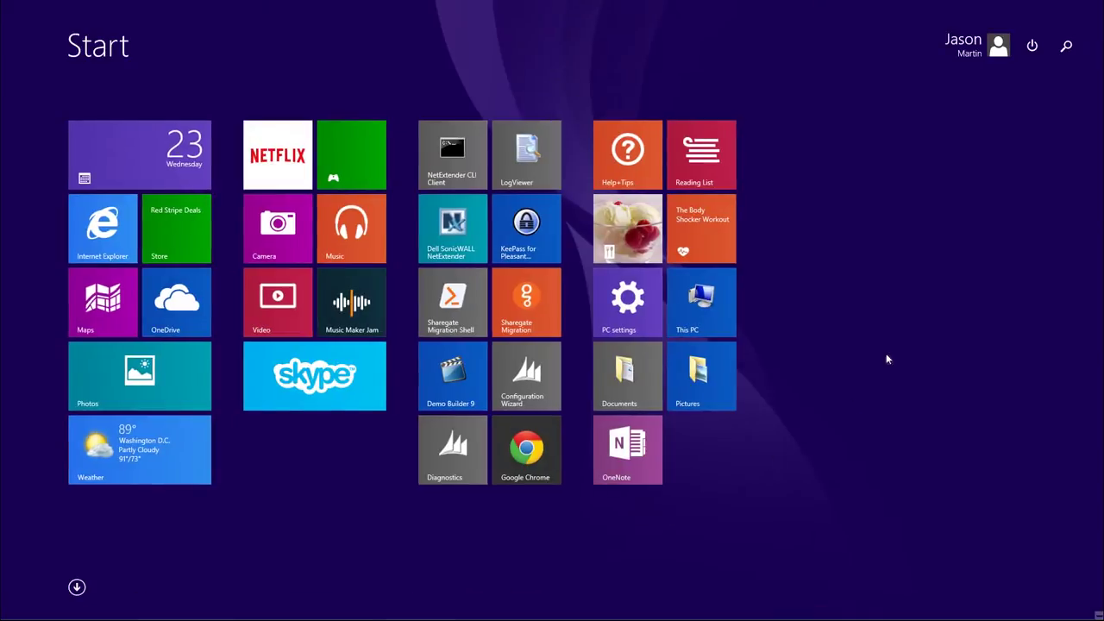
Search the Start screen for Lync 2013 and pin Lync 2013 to the taskbar
click(1080, 57)
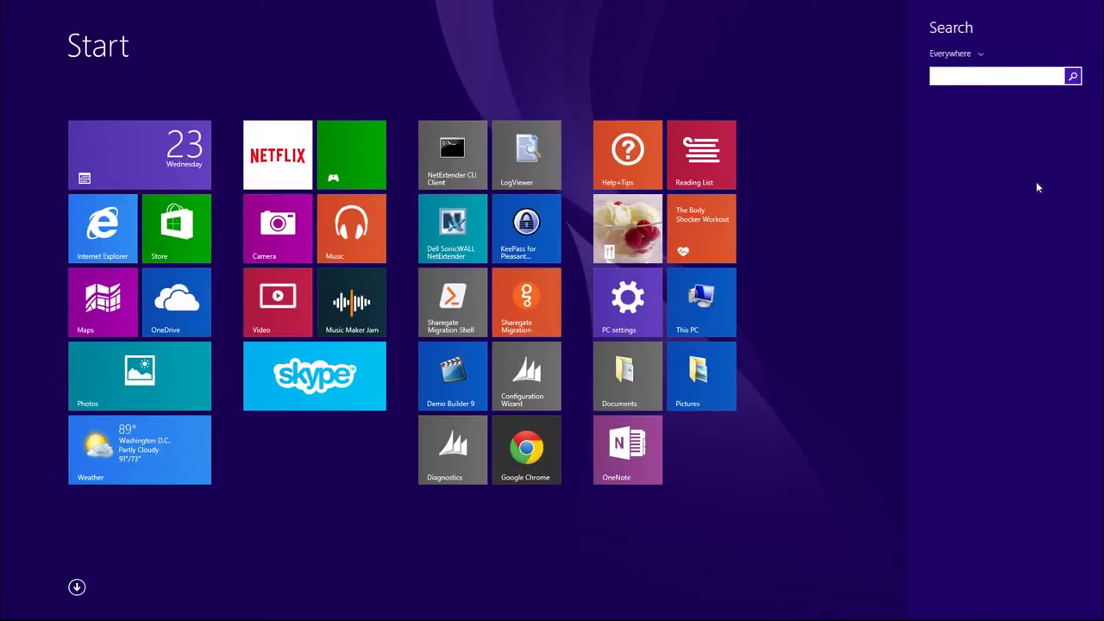
text(Lync 2013)
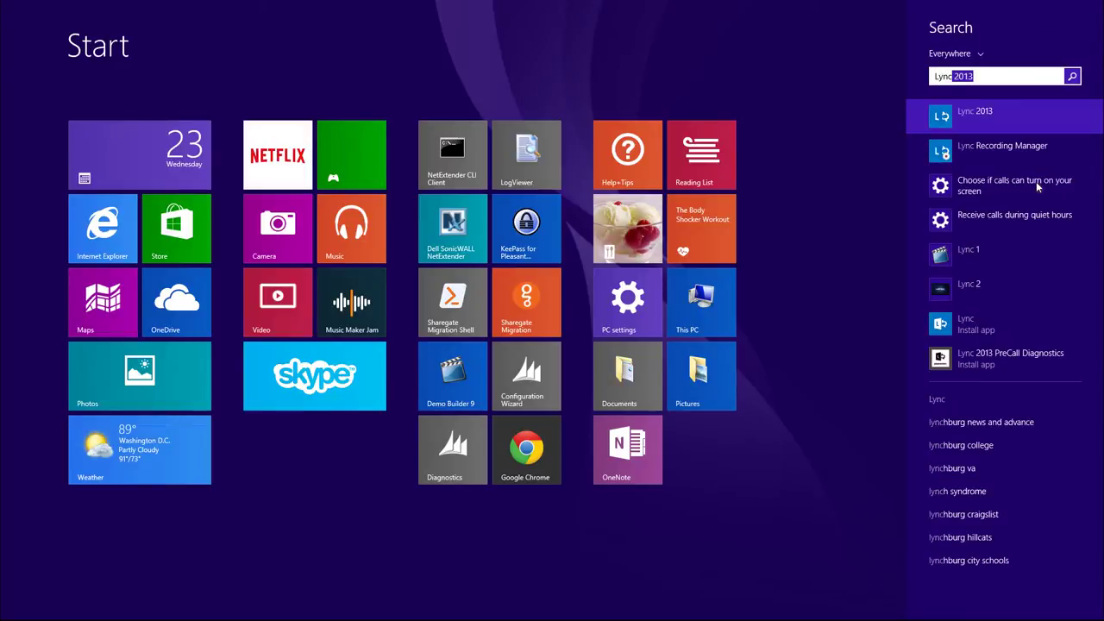
right_click(973, 125)
click(965, 159)
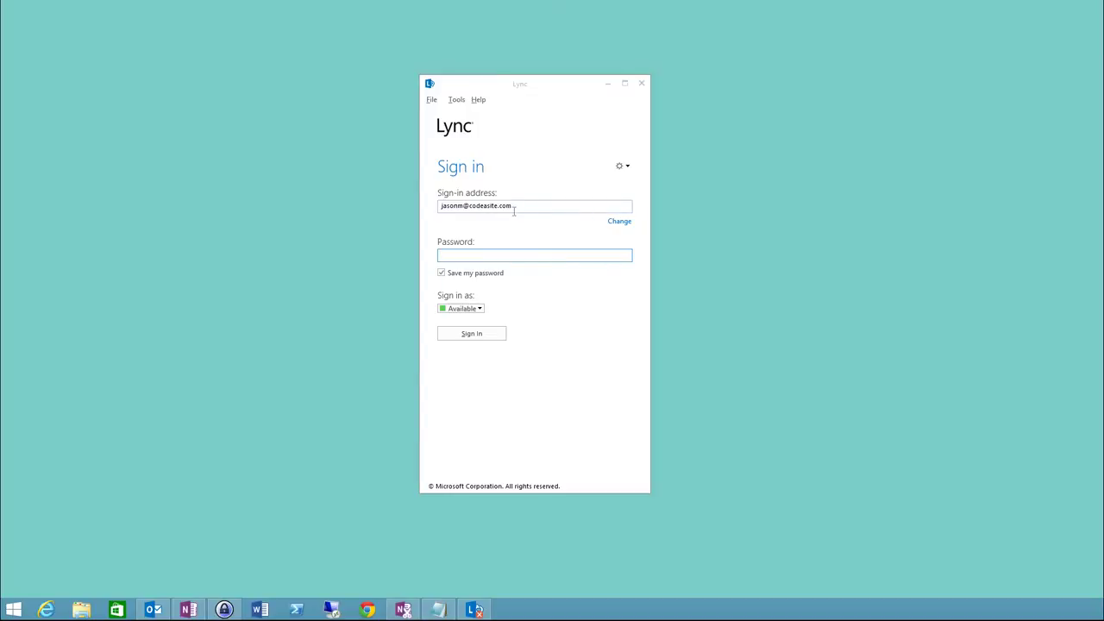
Enter the account password, sign in, and answer the save sign-in info prompt
click(472, 256)
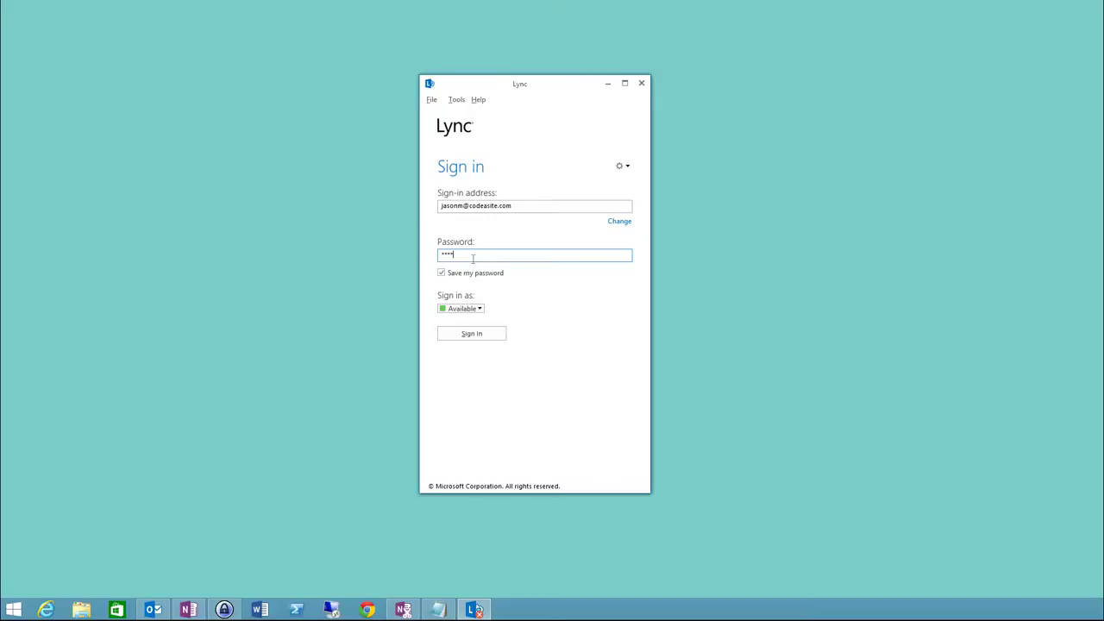
text(**)
click(489, 337)
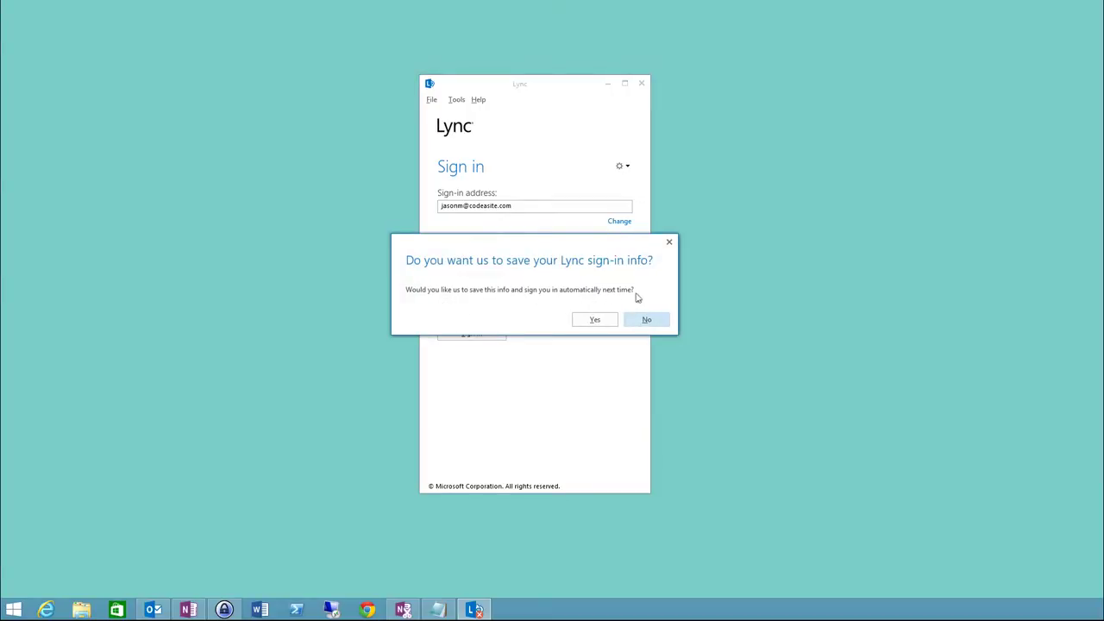
click(595, 320)
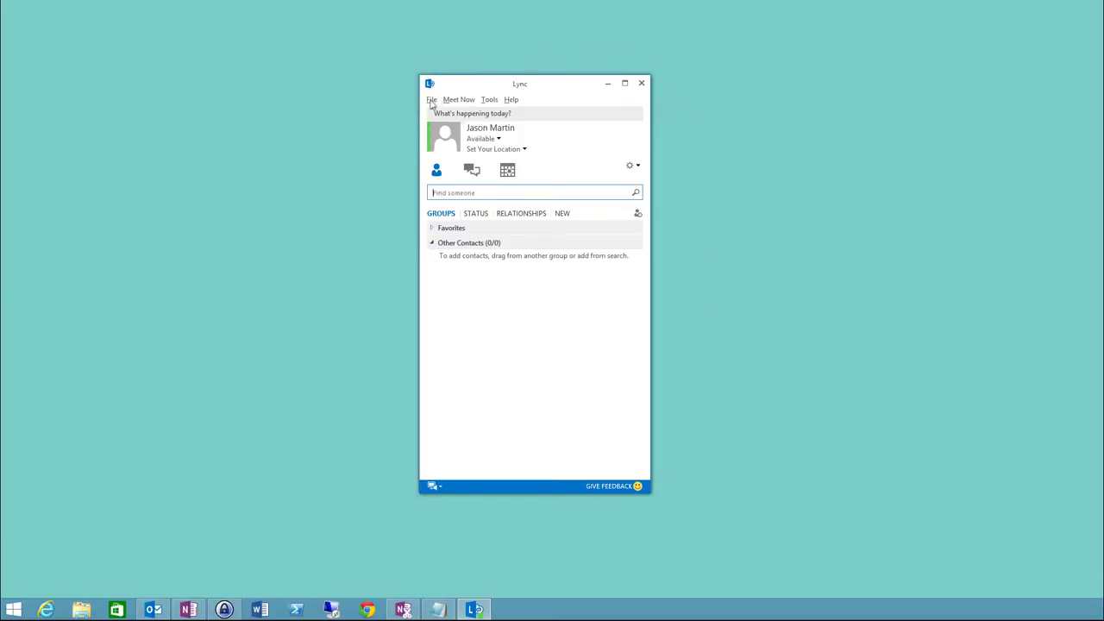
click(494, 102)
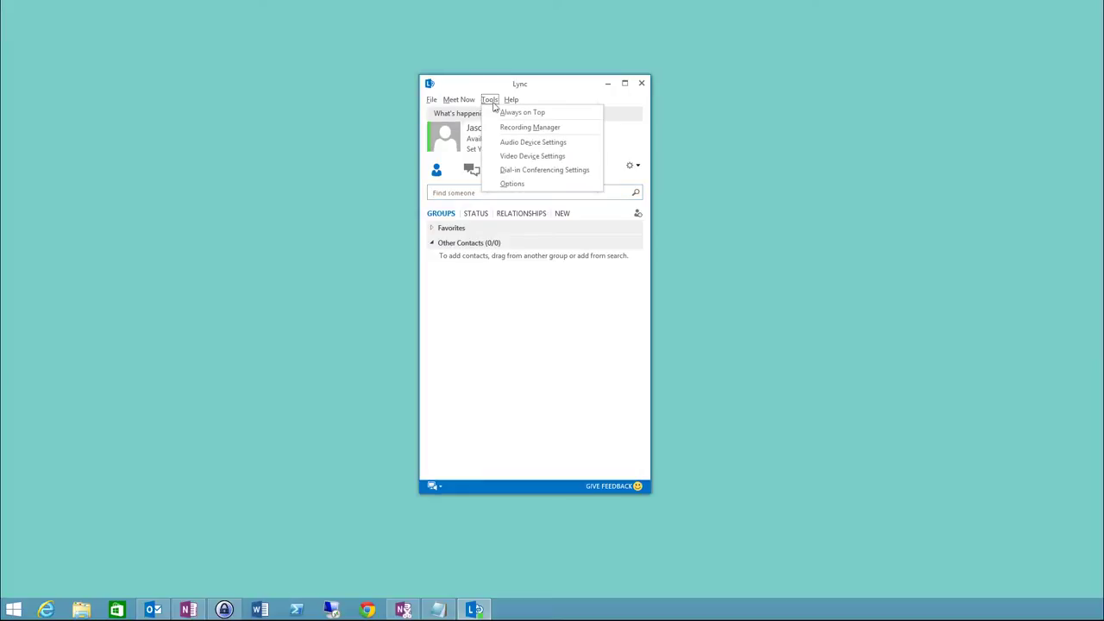
click(504, 185)
click(457, 134)
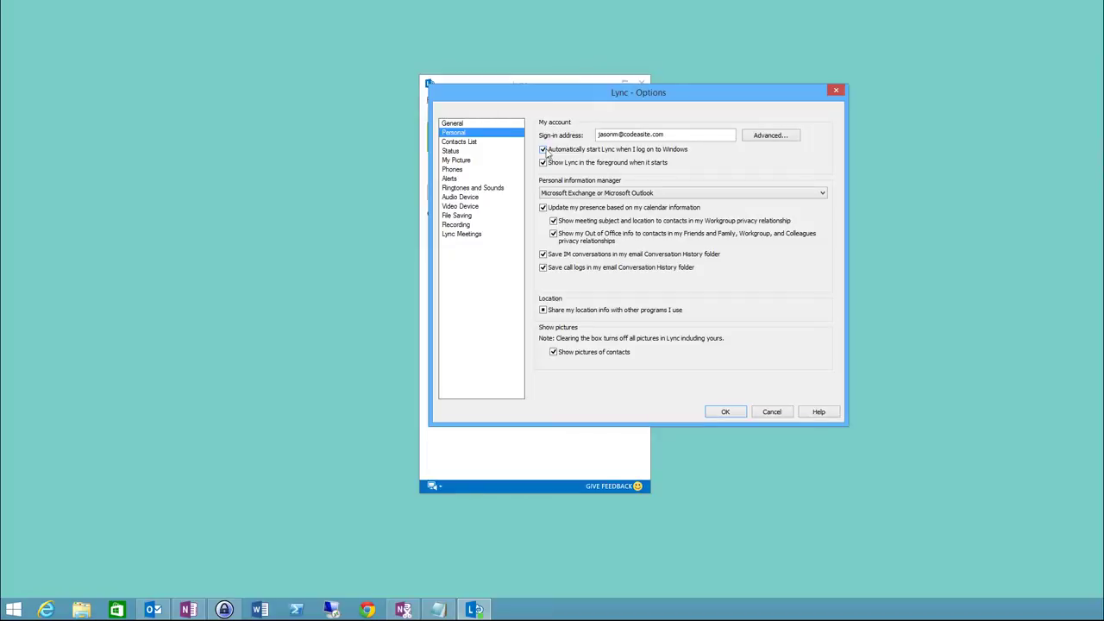
click(725, 412)
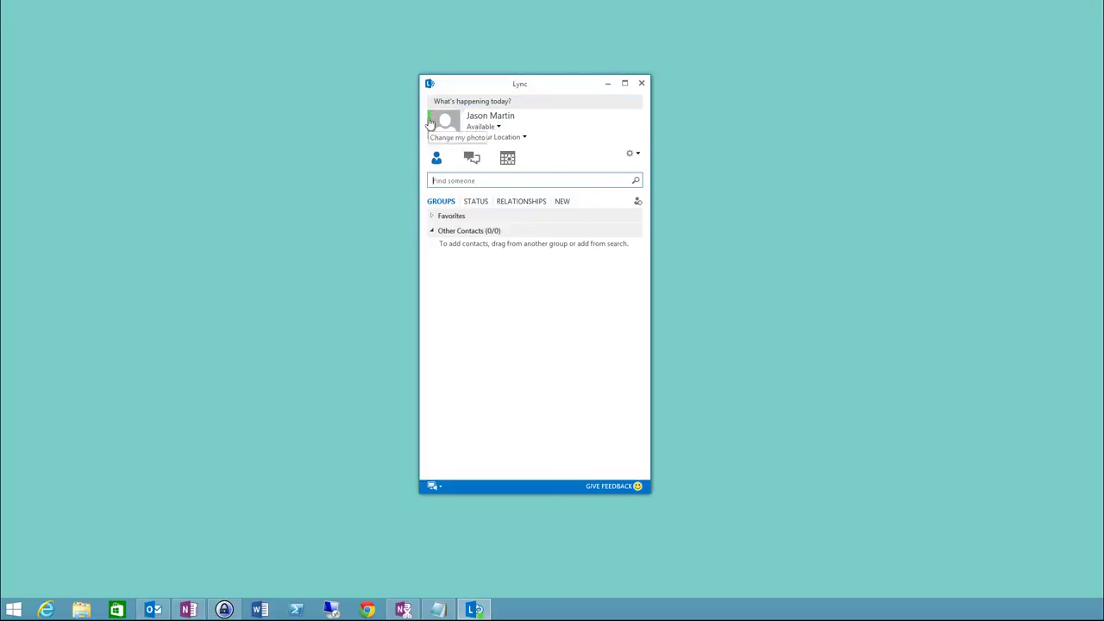
click(499, 127)
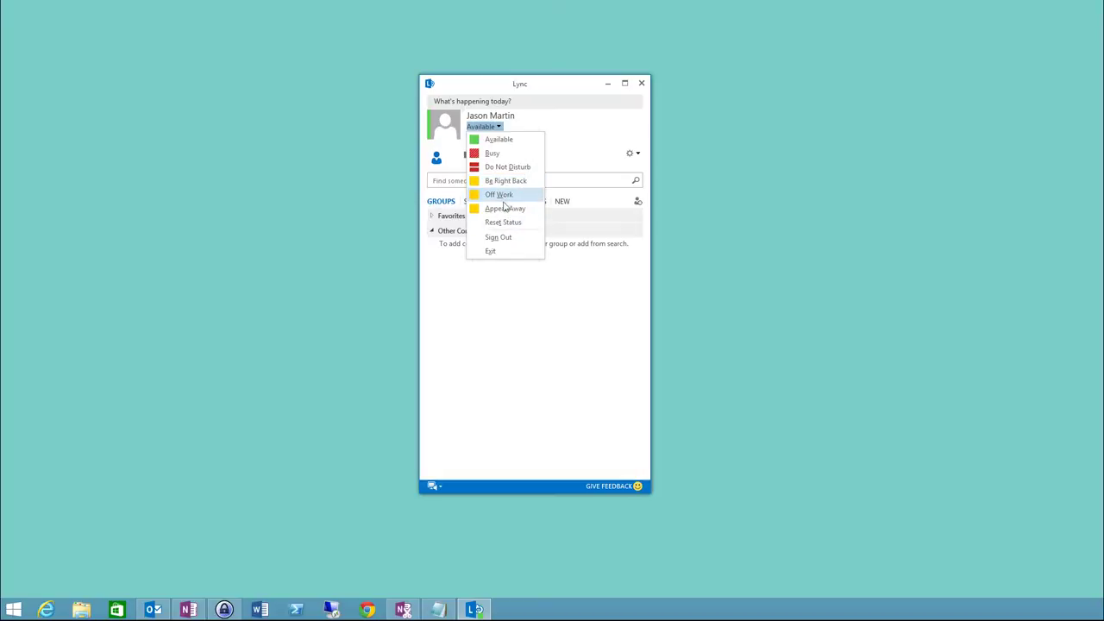
click(764, 301)
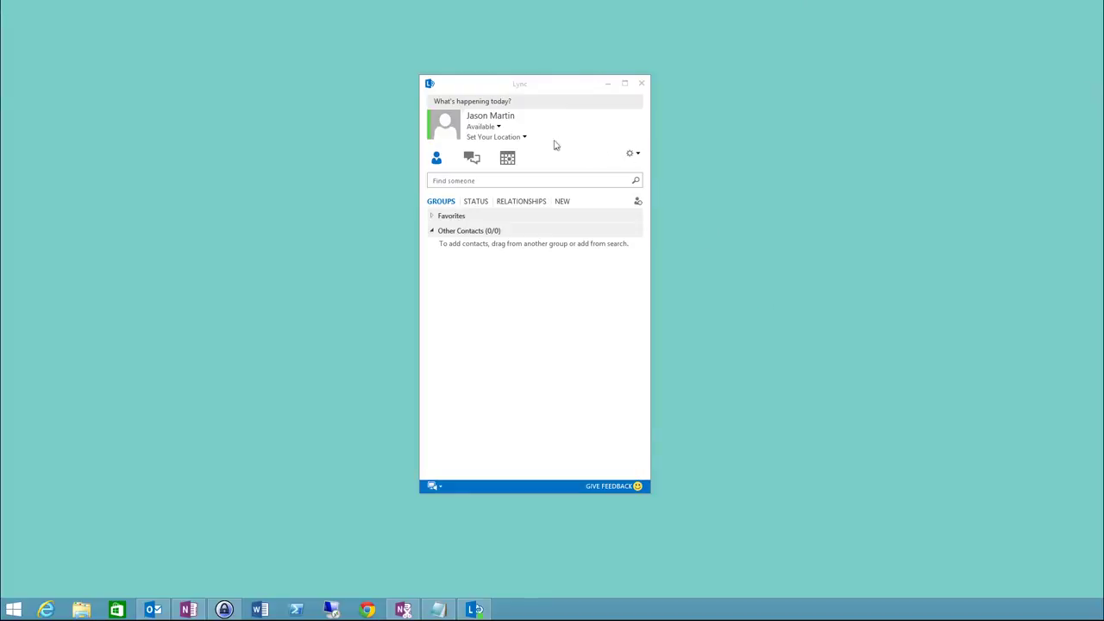
Set the location to Morrisville, NC by entering 'Mois NC'
click(487, 137)
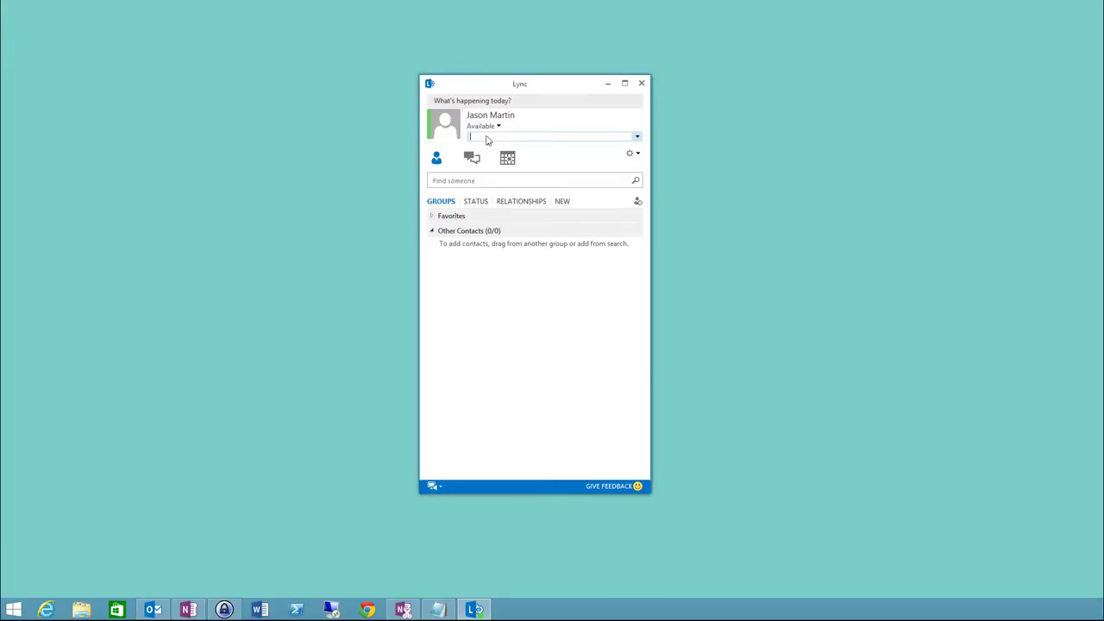
text(Morr)
text(isville,)
text( NC)
key(Return)
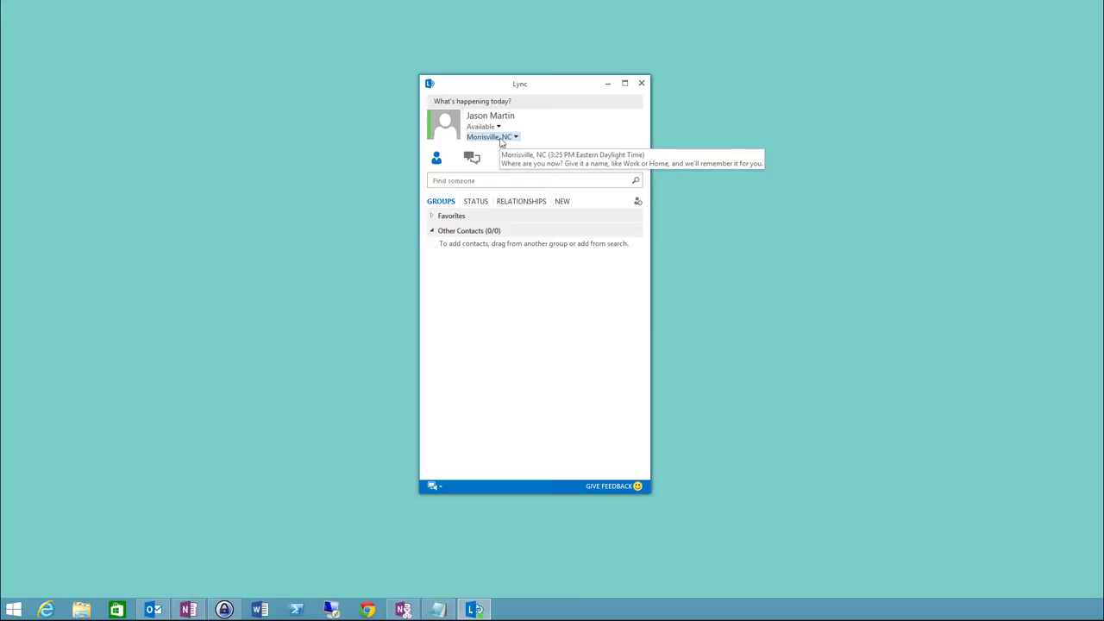
Replace the Morrisville, NC location with Home
click(501, 138)
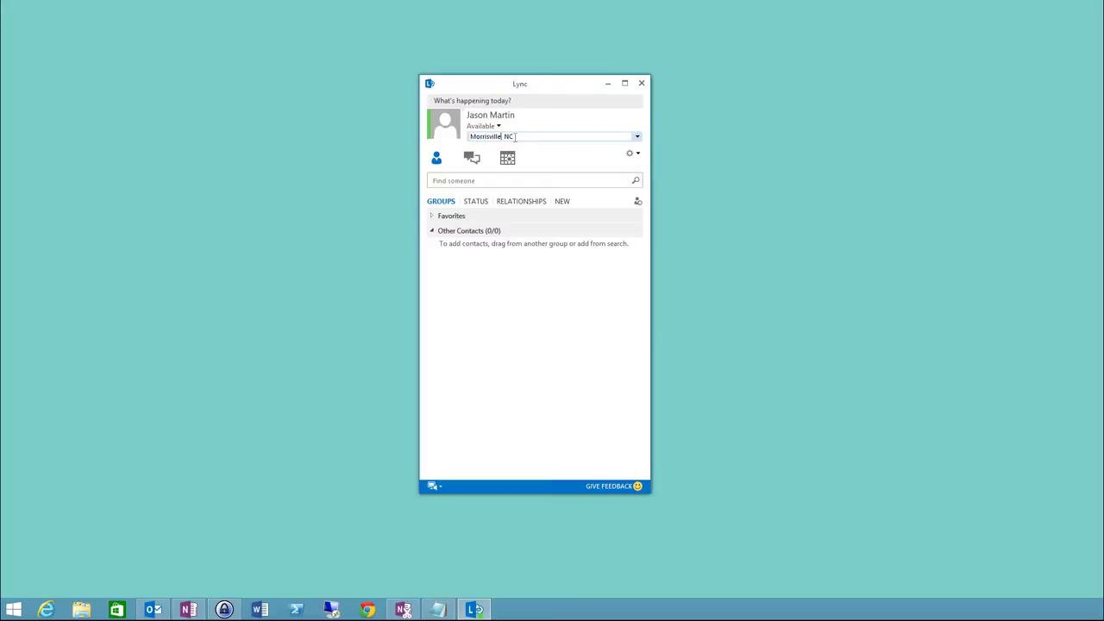
key(BackSpace)
text(me)
click(792, 187)
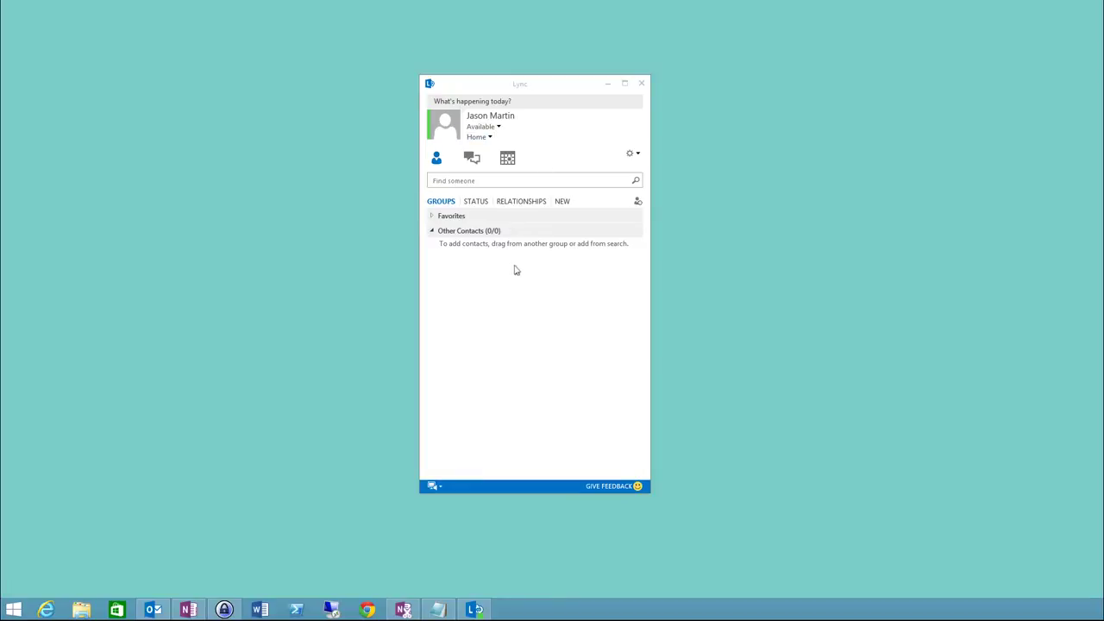
Create a new contact group named CodeASite below Other Contacts
click(639, 201)
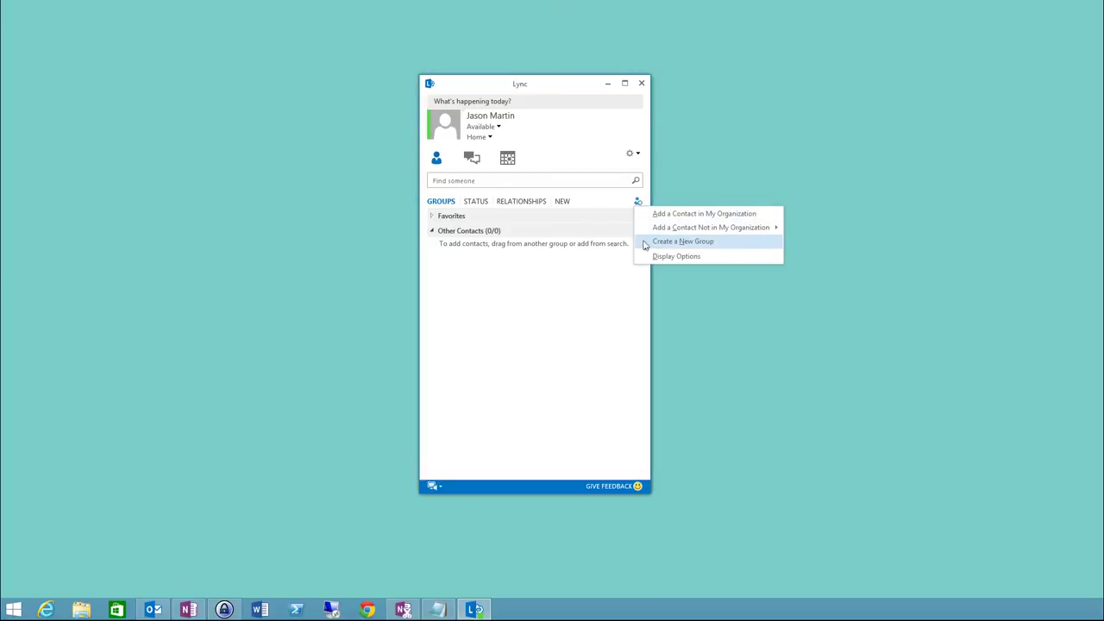
click(644, 242)
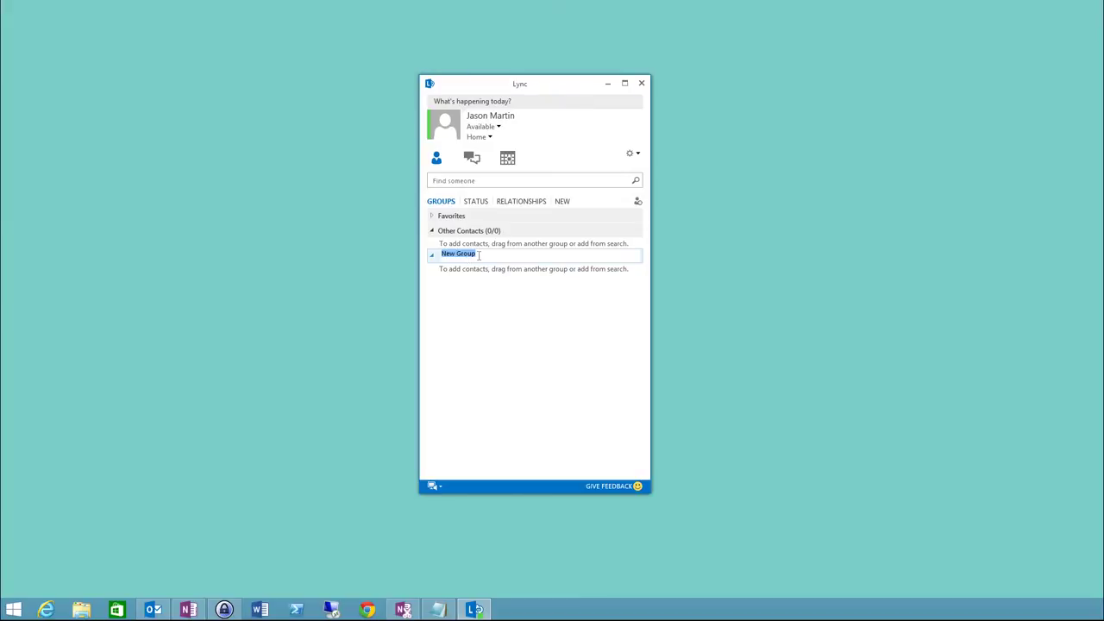
key(BackSpace)
text(deASit)
text(e)
key(Return)
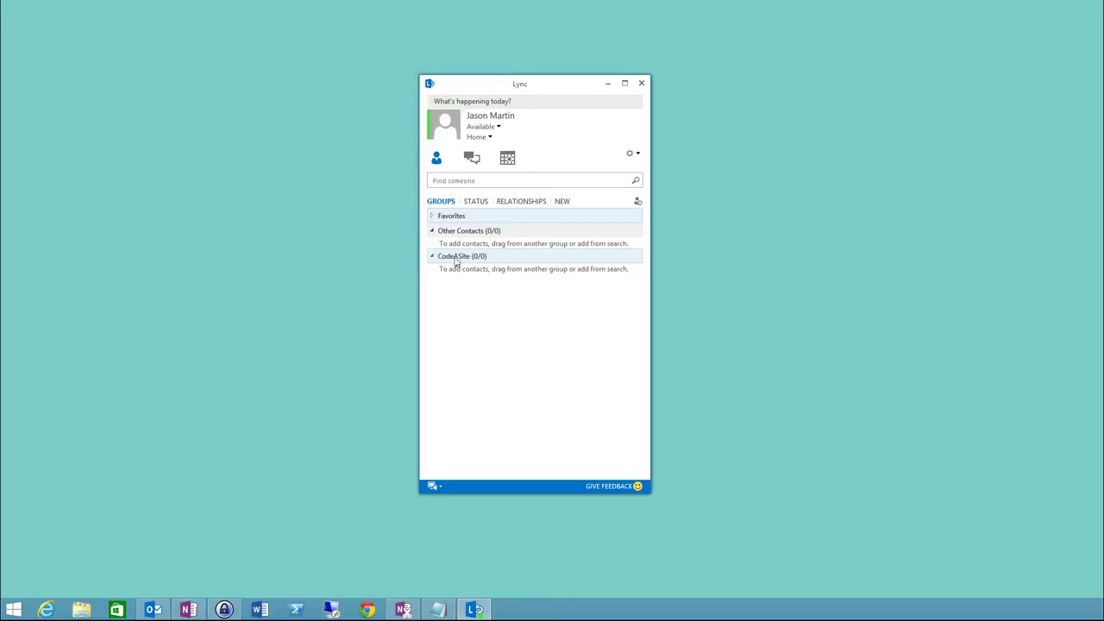
click(637, 203)
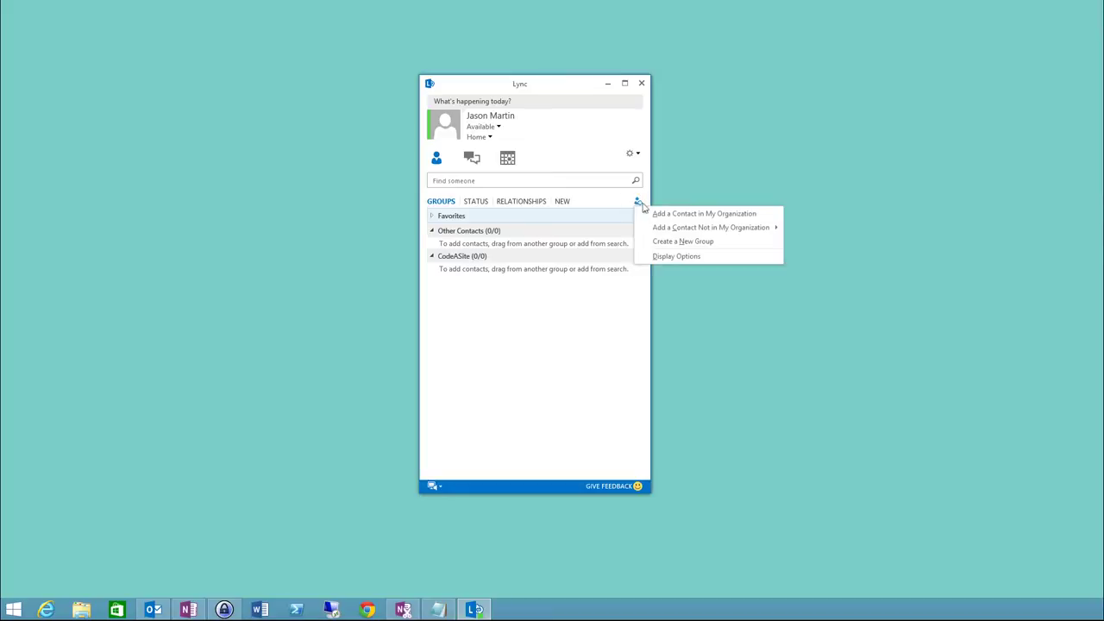
Add a second empty contact group named Contractors below CodeASite
click(646, 242)
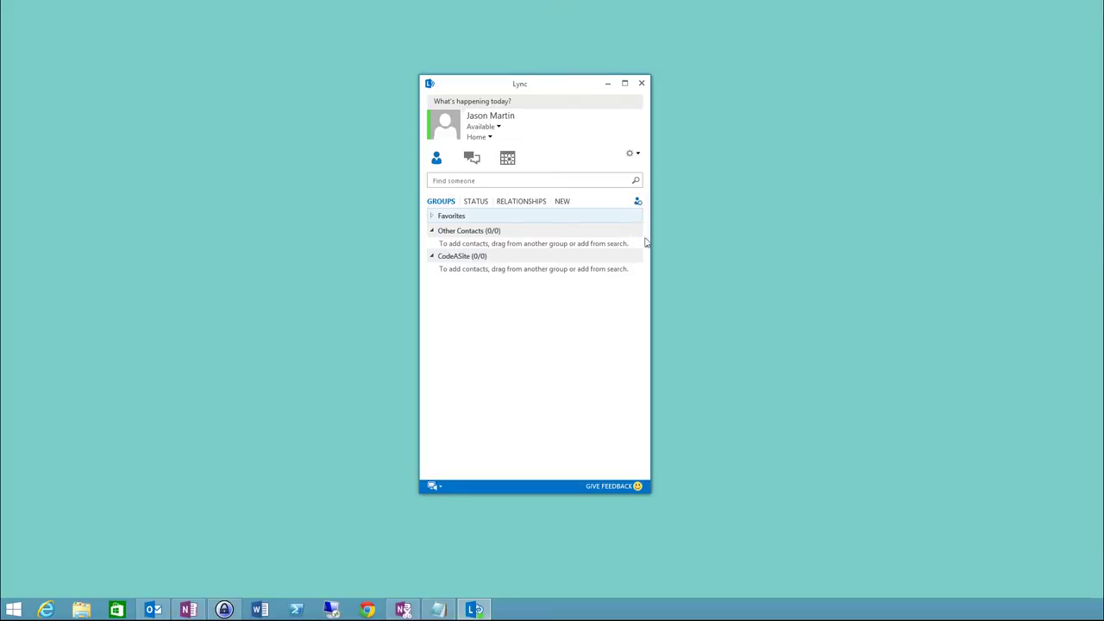
key(BackSpace)
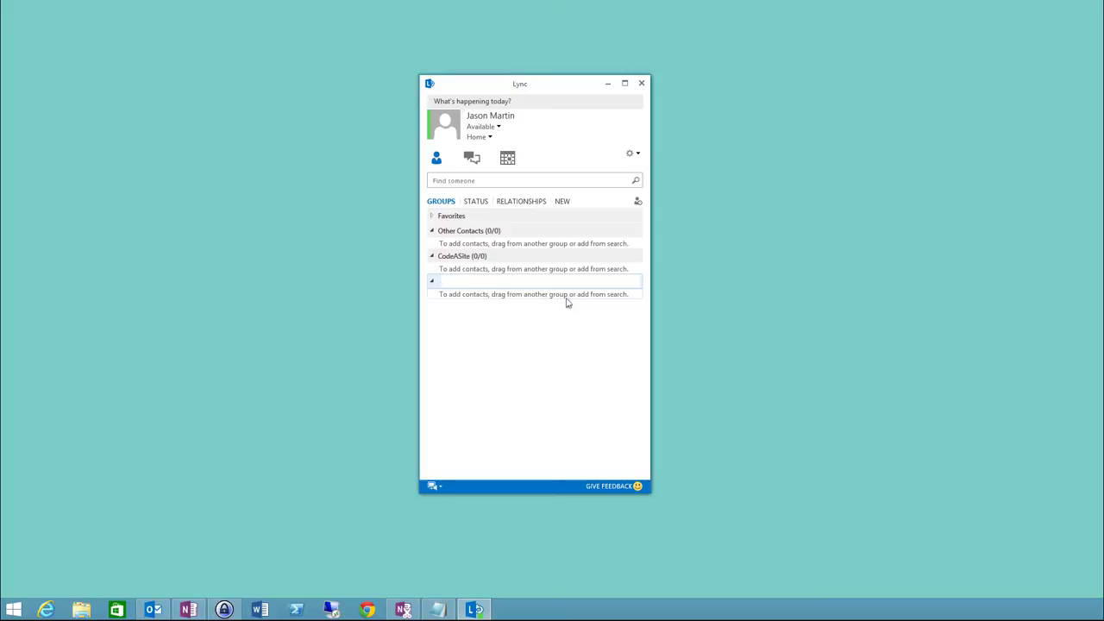
text(ont)
text(rat)
text(ctors)
key(Return)
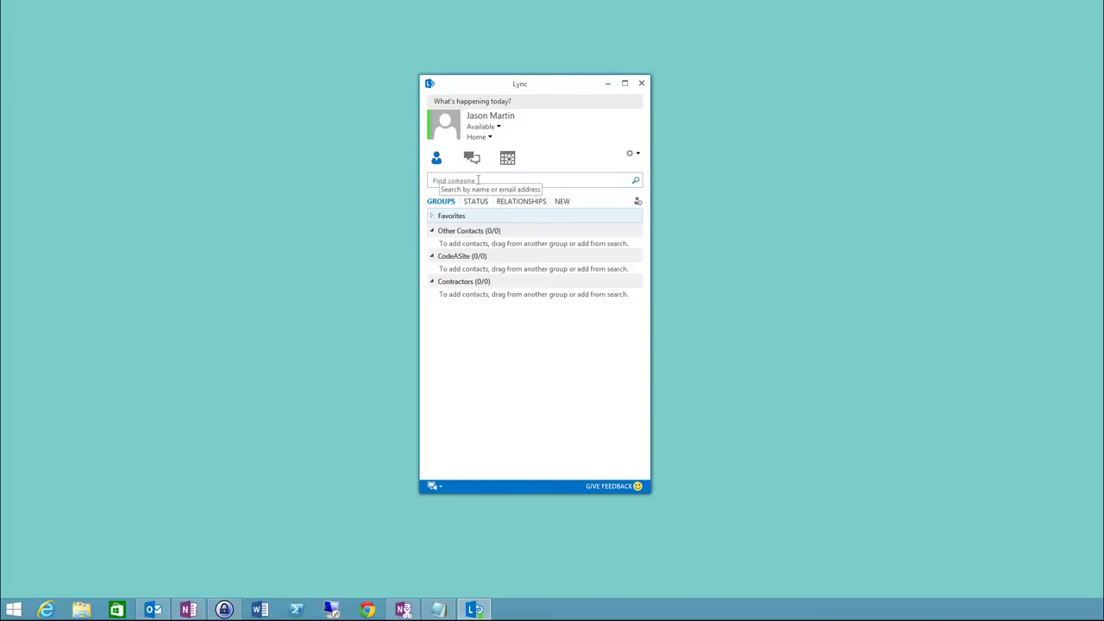
Search for the colleague's e-mail address and add them to the CodeASite group
click(435, 180)
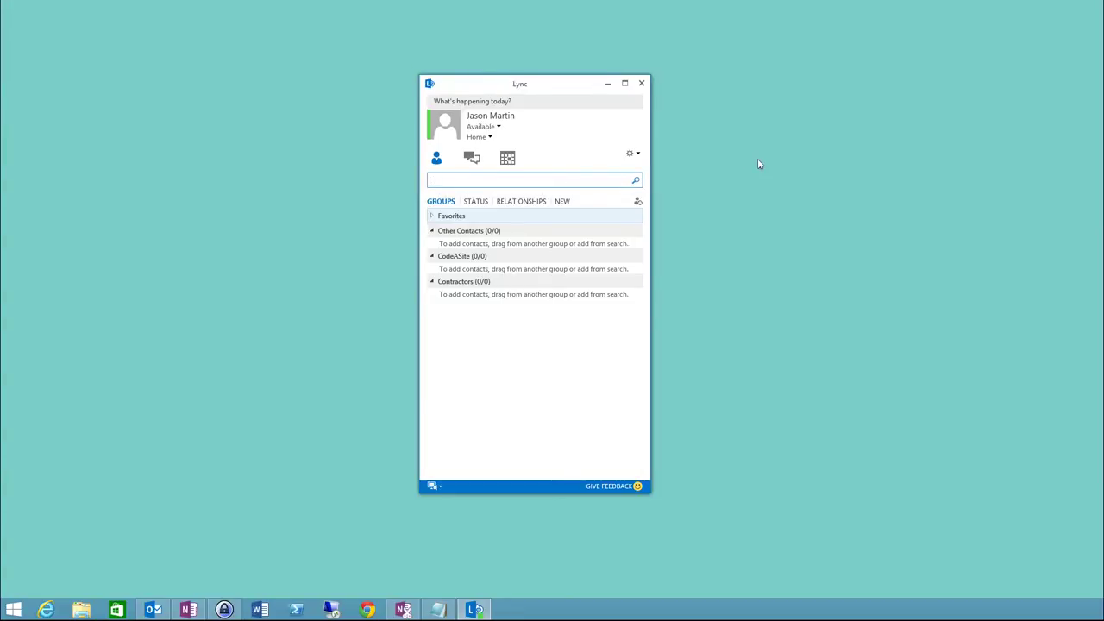
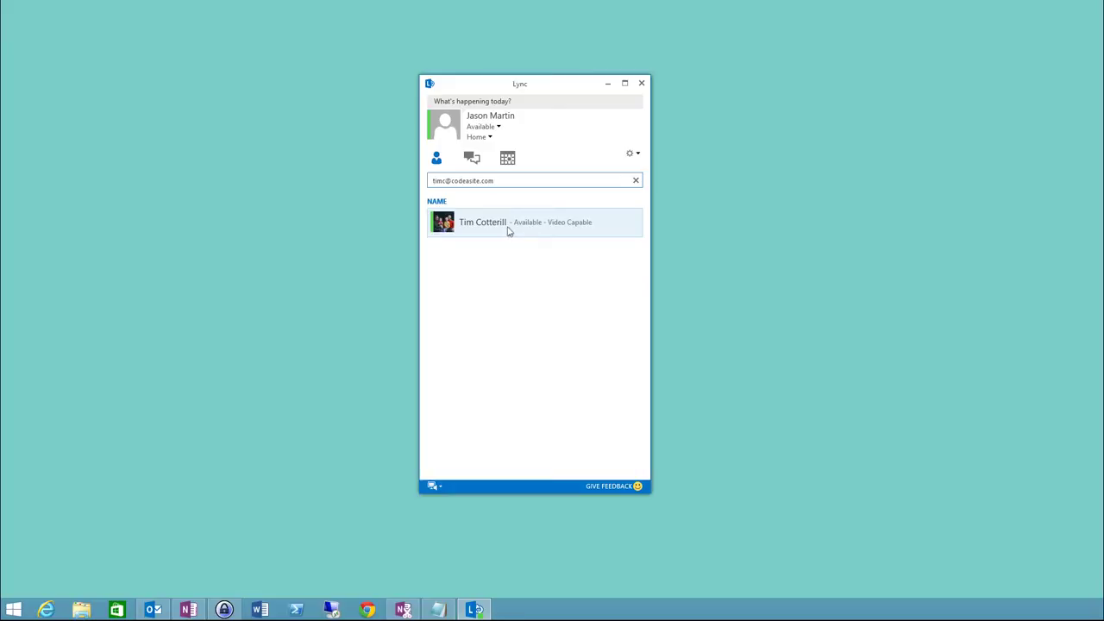
right_click(508, 230)
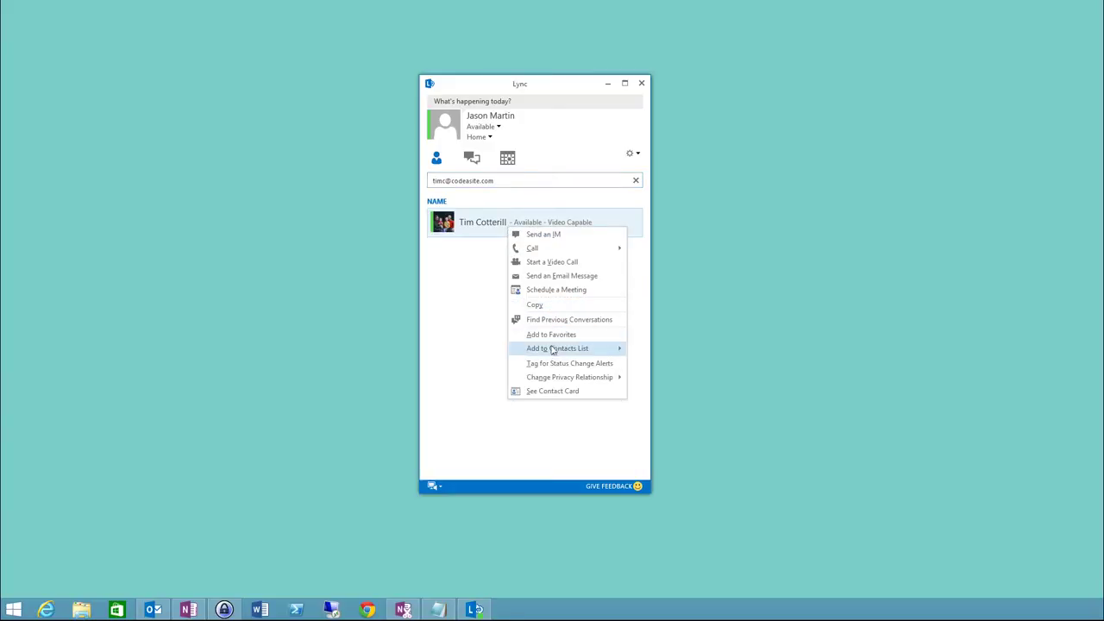
mouse_move(553, 354)
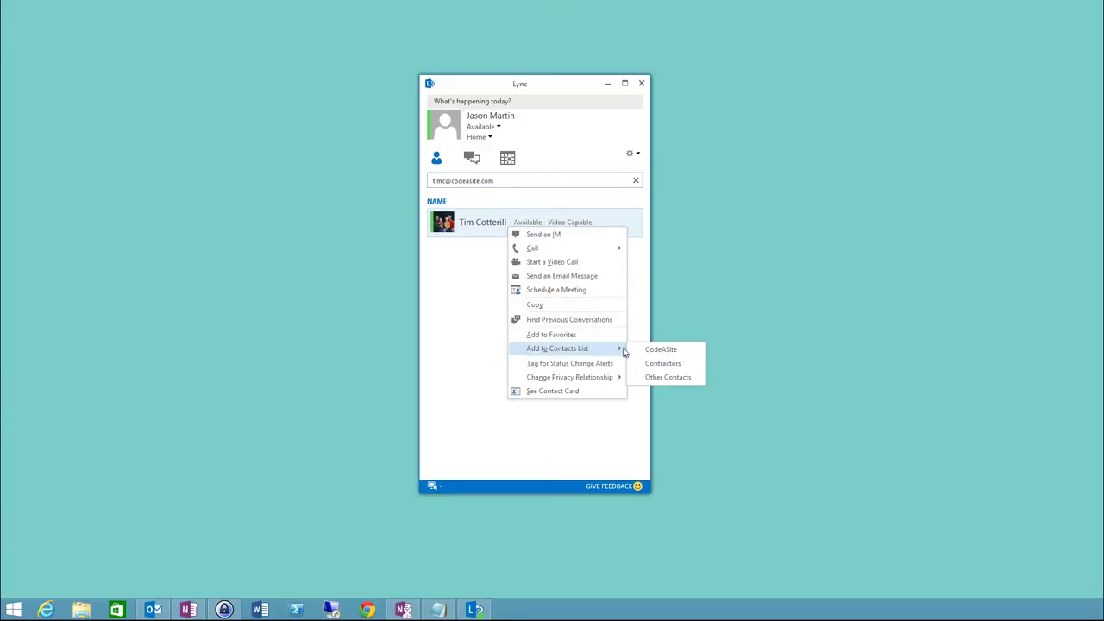
click(668, 352)
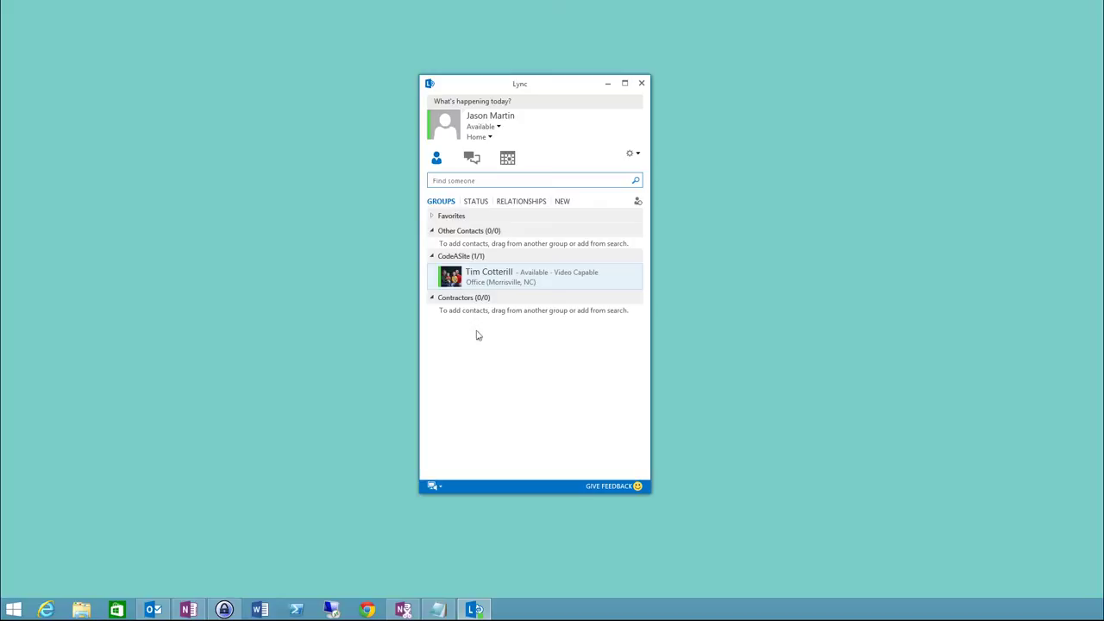
Open a conversation with the CodeASite contact and show its present-content choices
double_click(497, 278)
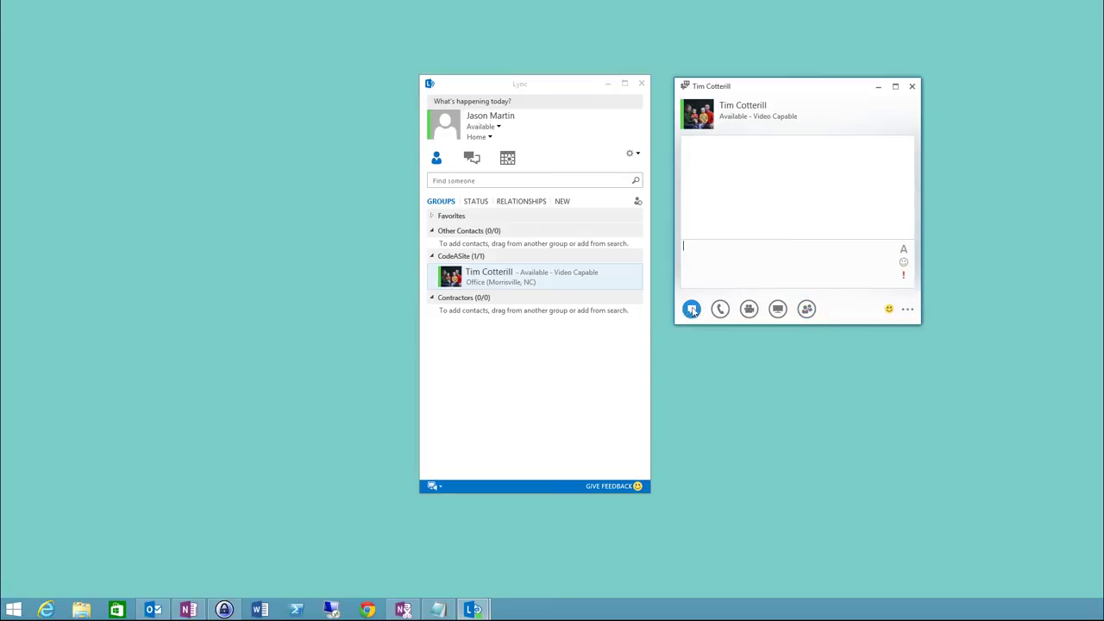
mouse_move(722, 312)
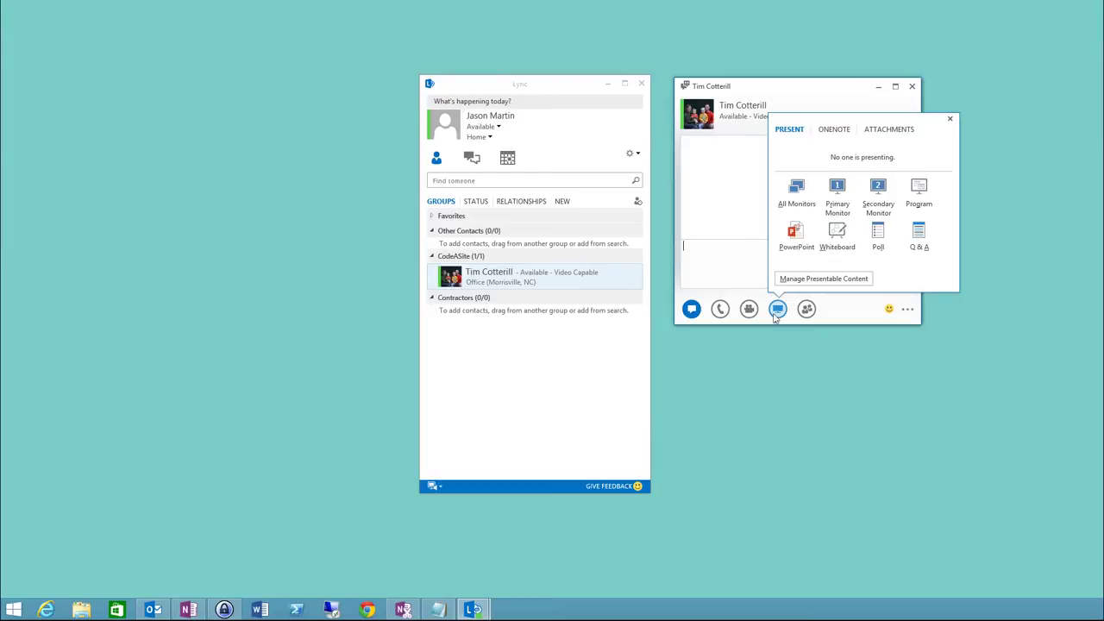
Review the All Monitors and Manage Presentable Content options, then the Participants list
click(794, 199)
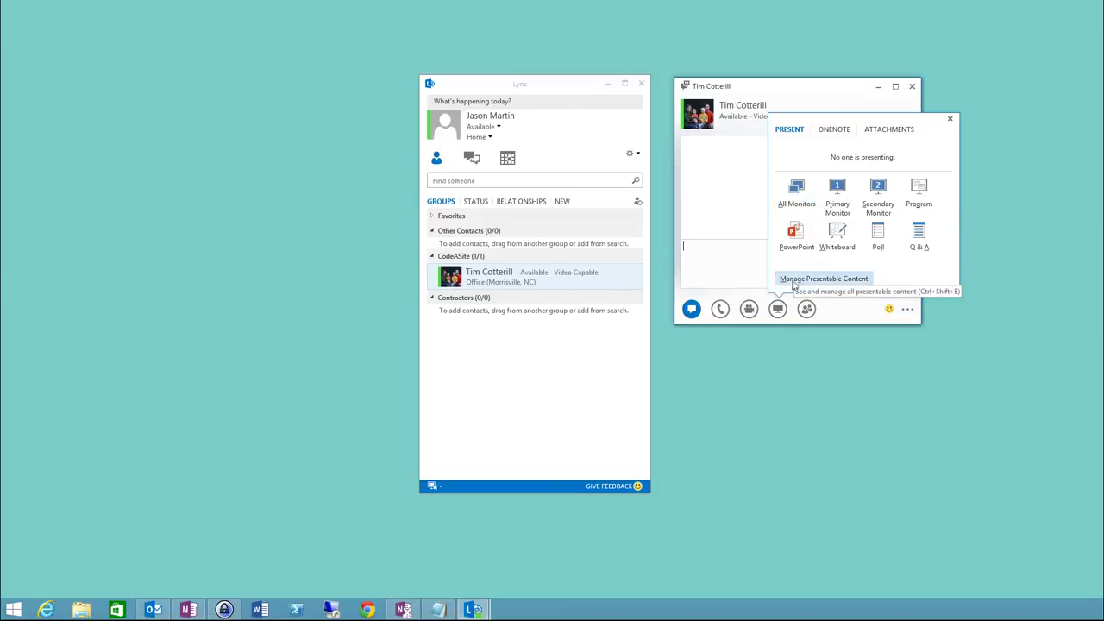
mouse_move(811, 312)
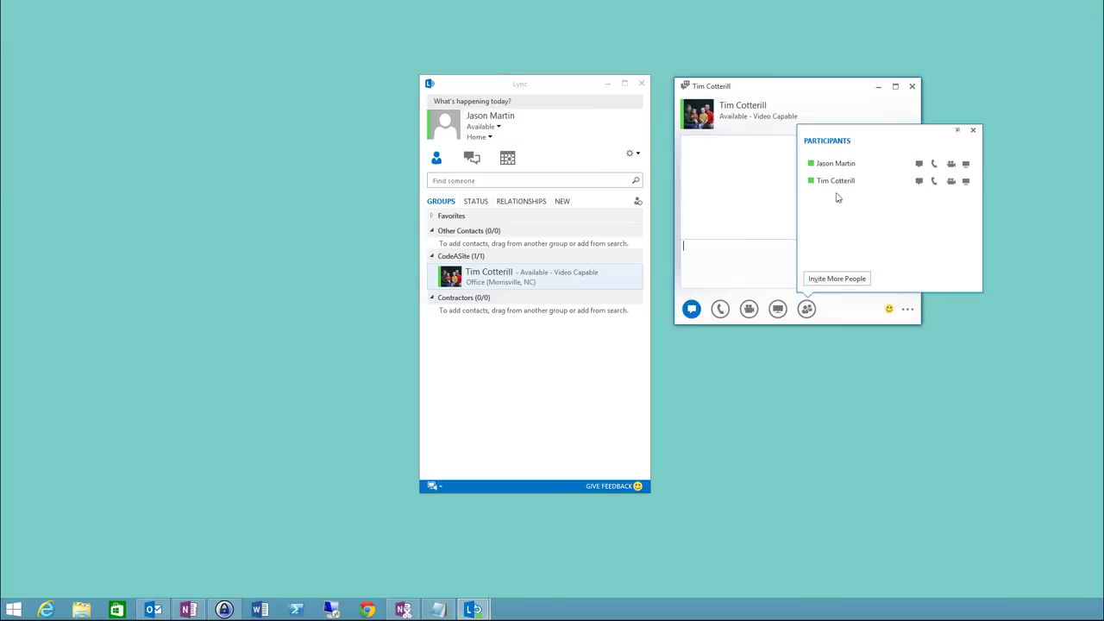
Close the conversation and remove the contact from the contacts list, confirming with Yes
click(912, 85)
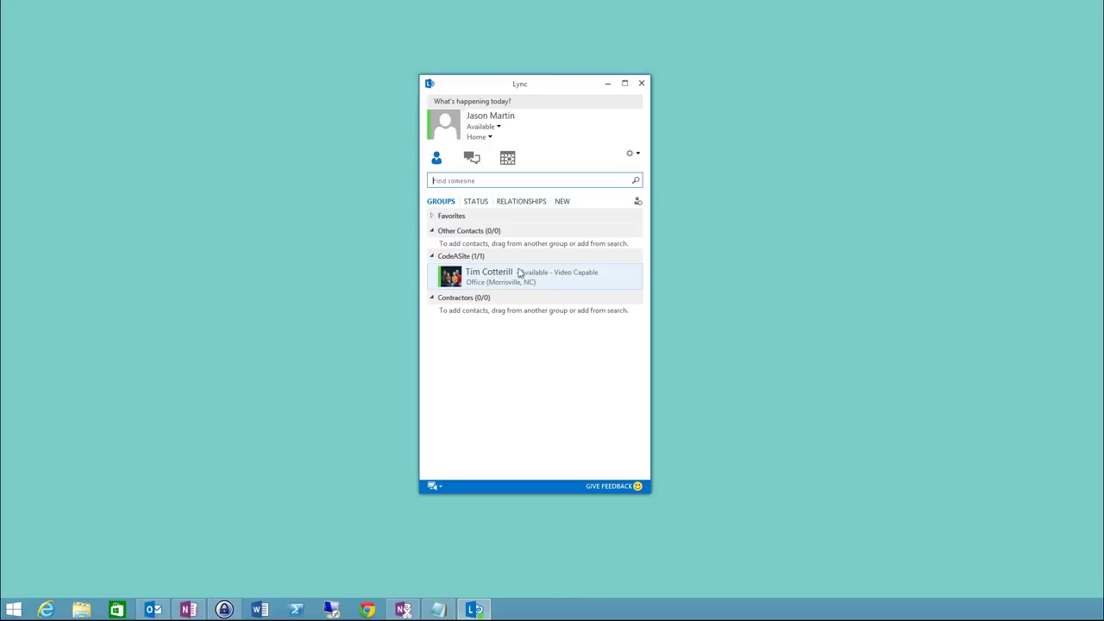
right_click(516, 272)
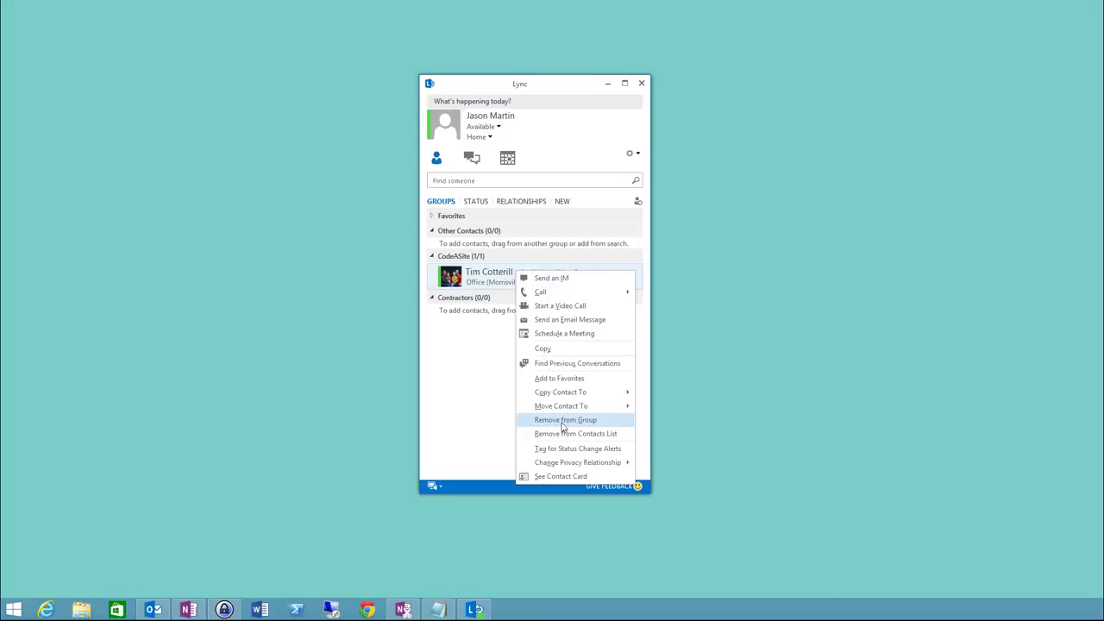
click(561, 426)
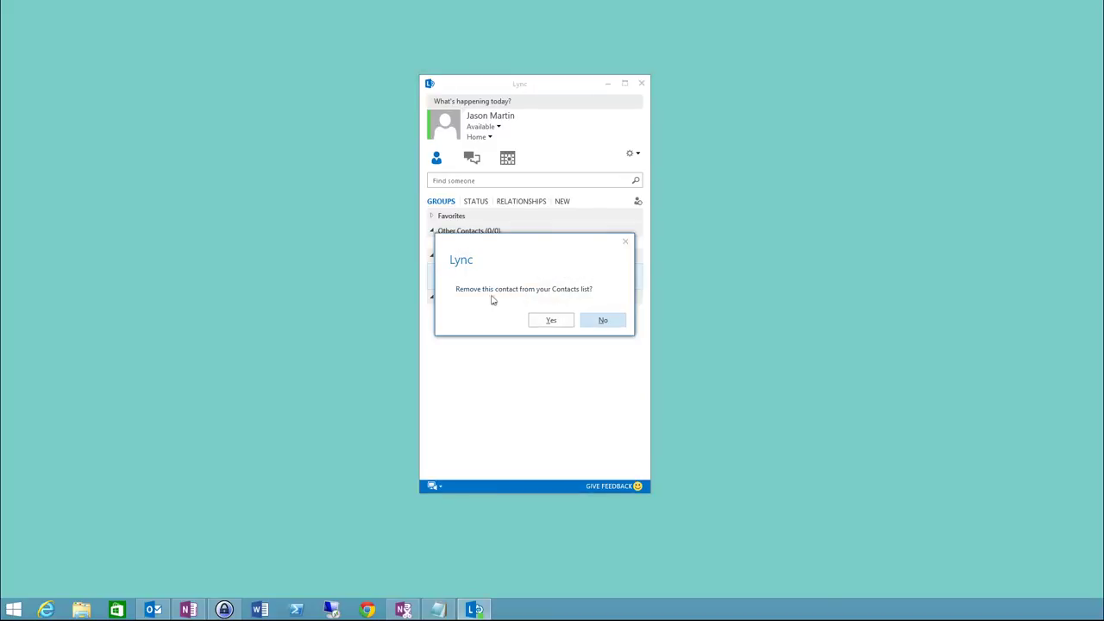
click(558, 326)
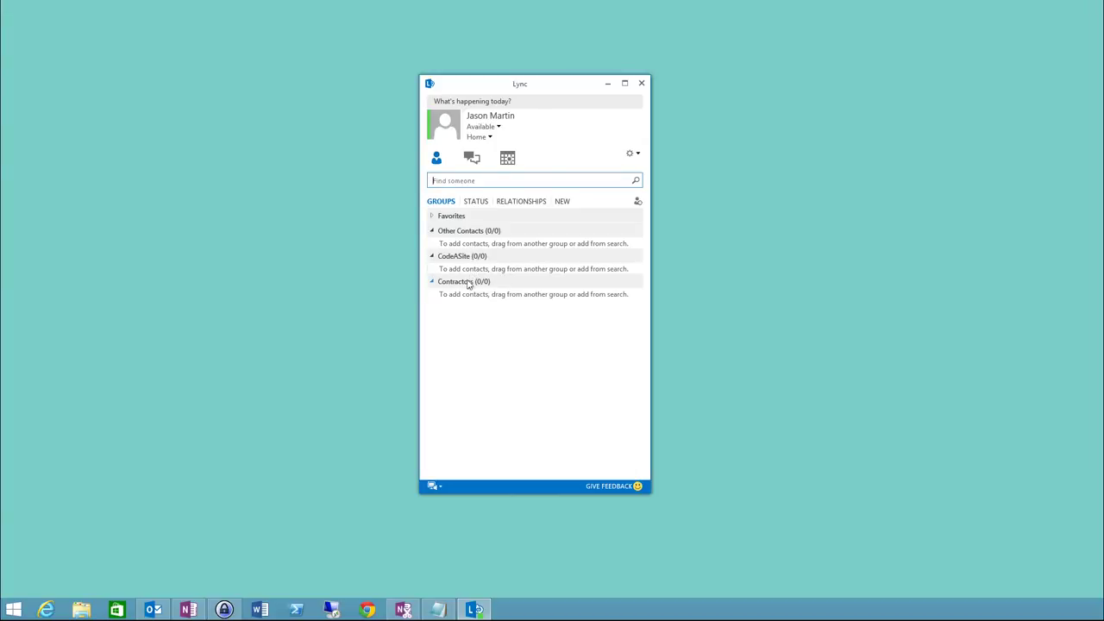
Delete the Contractors group from the contact list
right_click(469, 284)
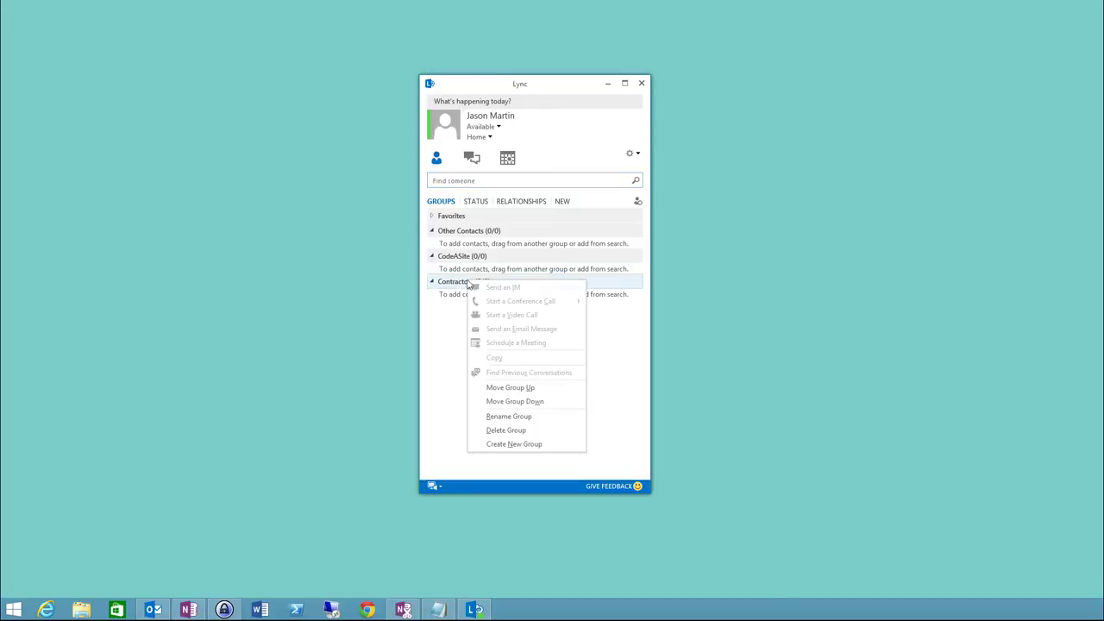
click(511, 431)
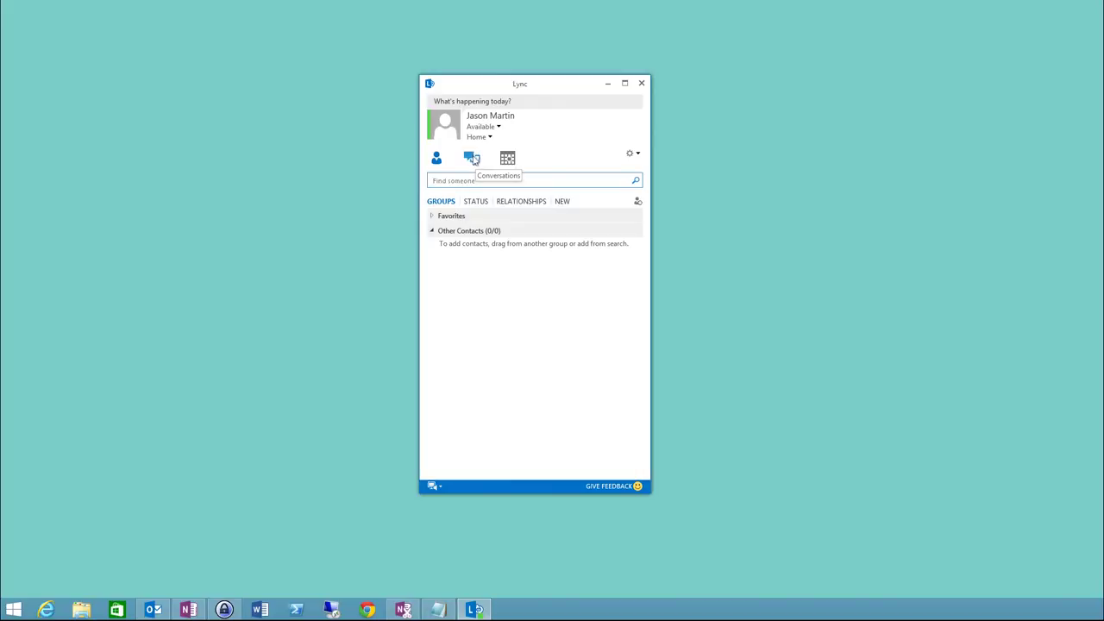
click(472, 159)
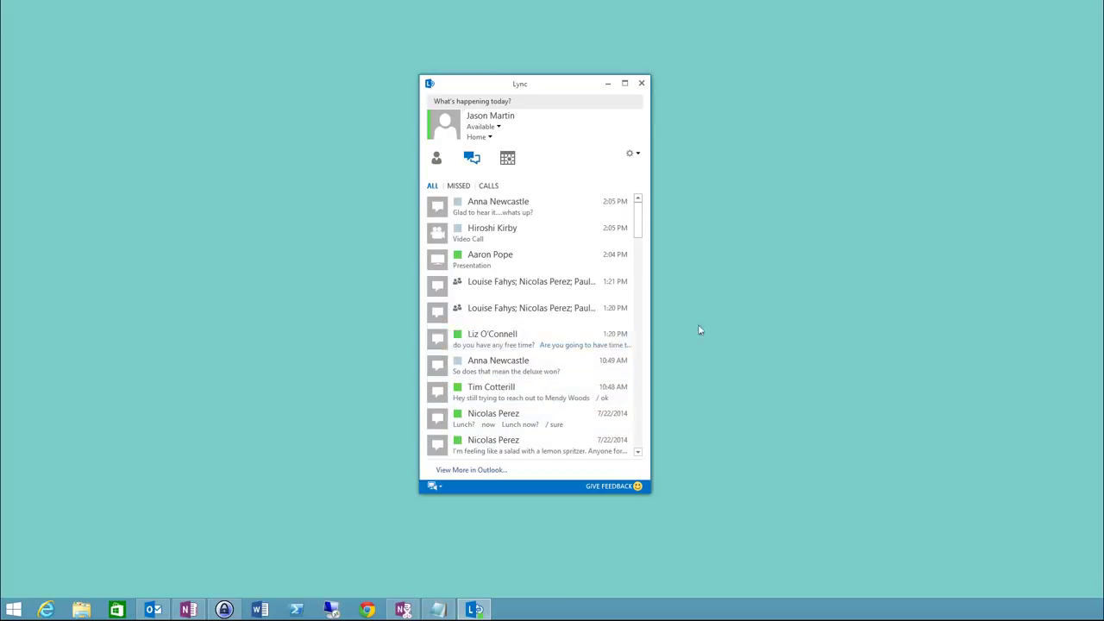
click(436, 158)
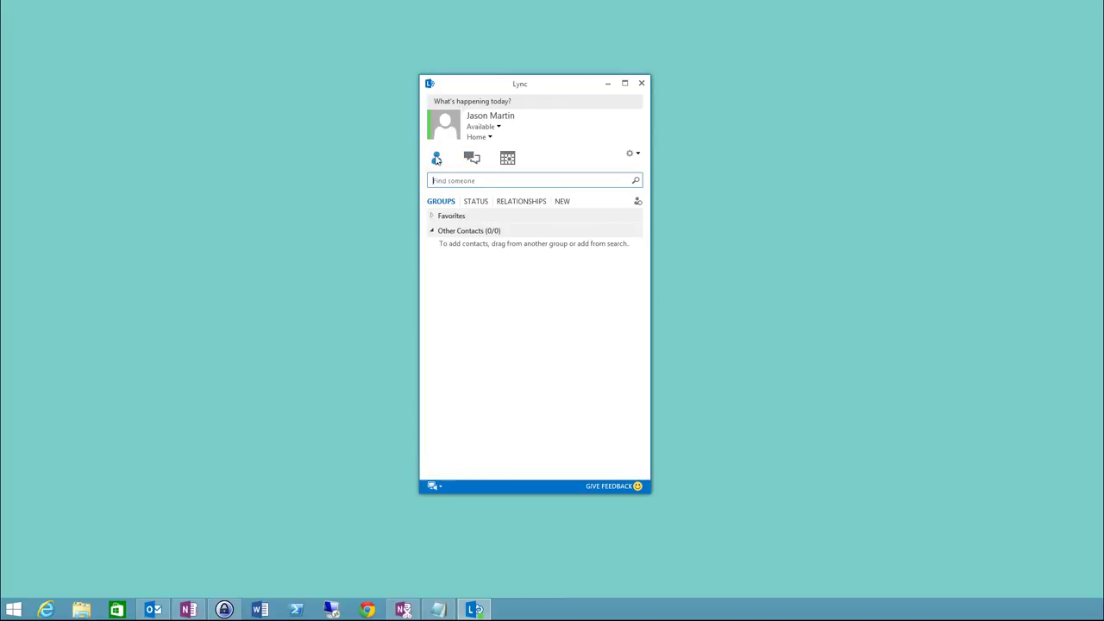